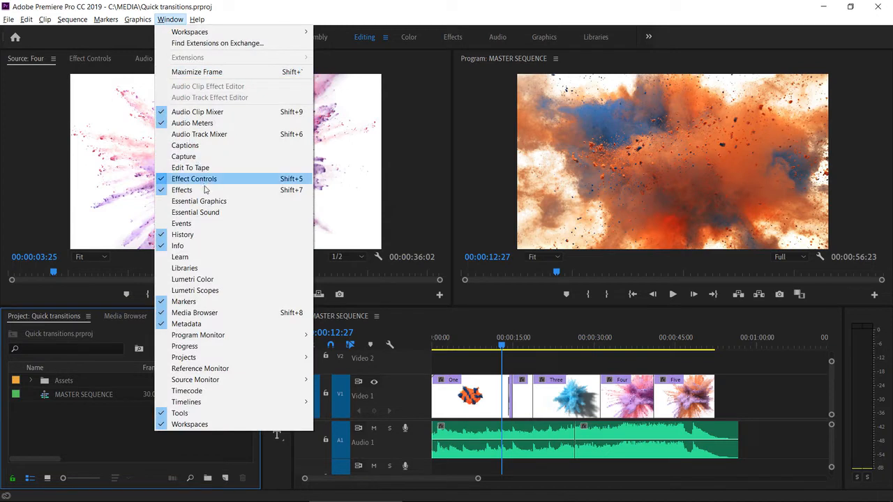
Find Cross Dissolve among the Dissolve video transitions and apply it to the cut between clips One and Two
left_click(208, 191)
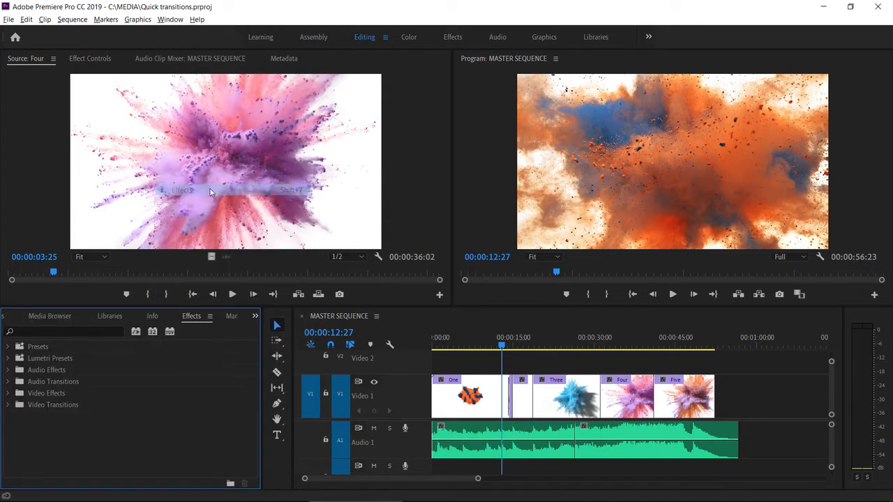
left_click(8, 404)
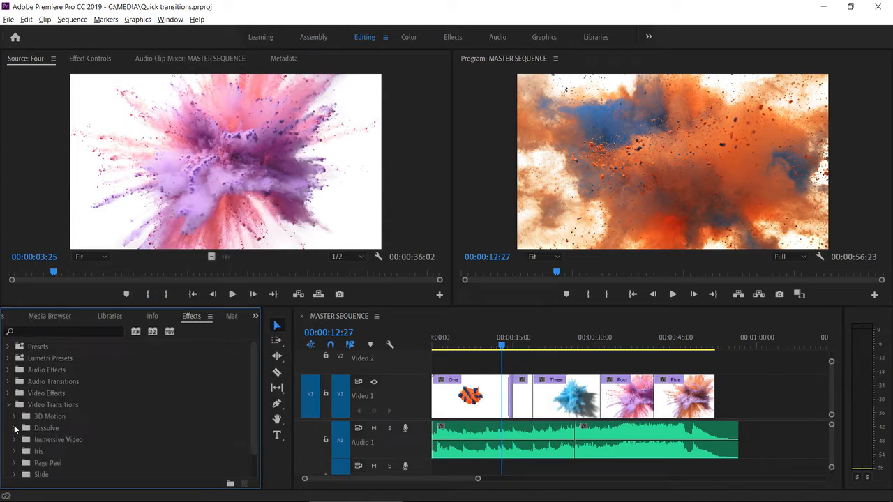
left_click(14, 428)
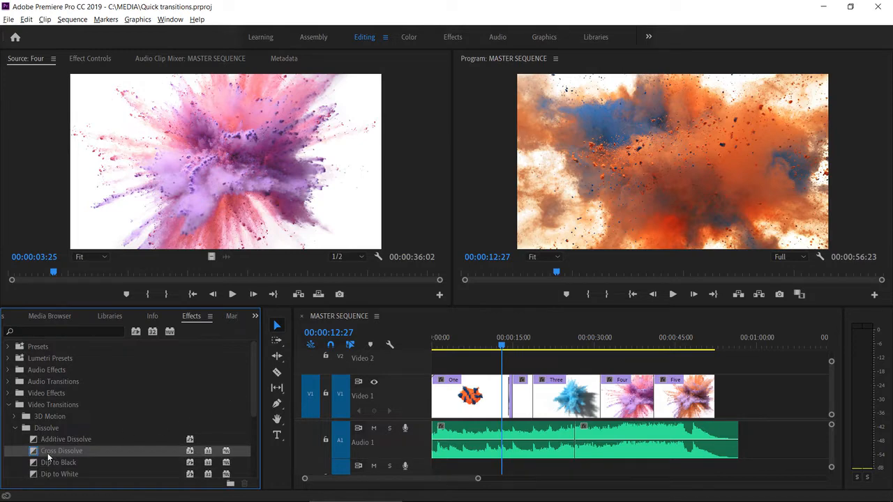
left_click_drag(36, 455, 517, 404)
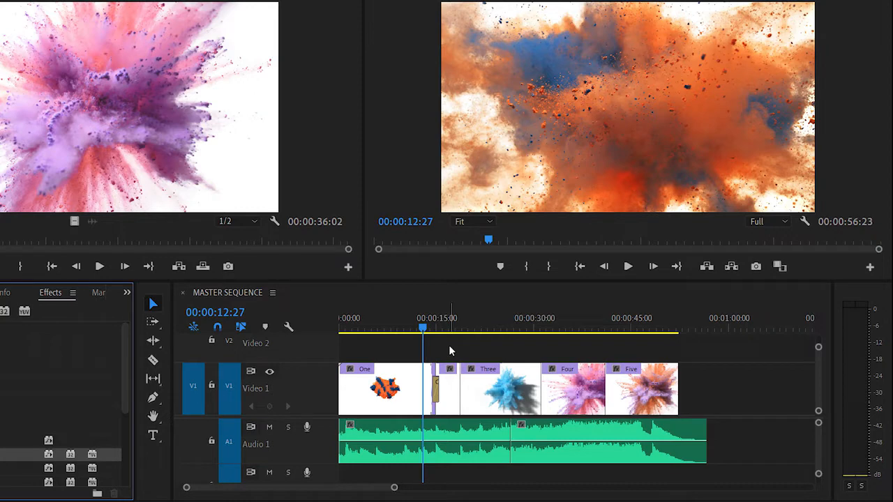
Lengthen the Cross Dissolve evenly around the cut, and shorten only its start for a duration of about 00:00:01:13
left_click_drag(187, 490, 256, 497)
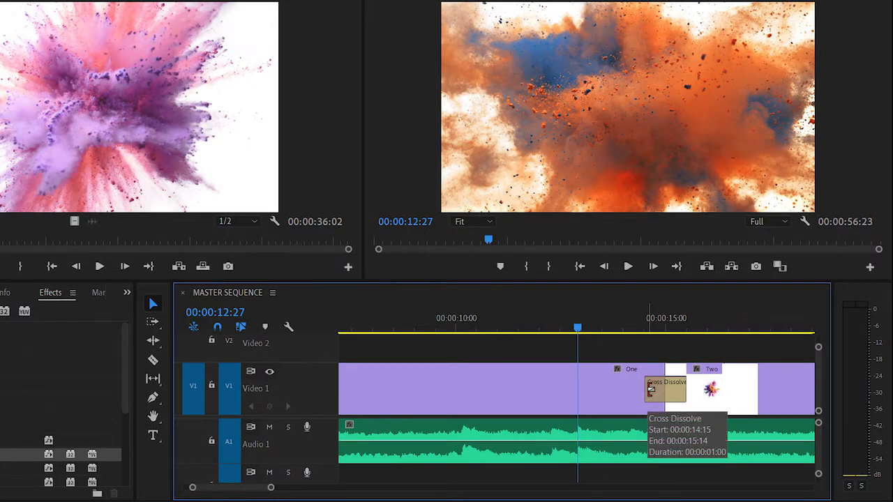
left_click_drag(650, 391, 626, 392)
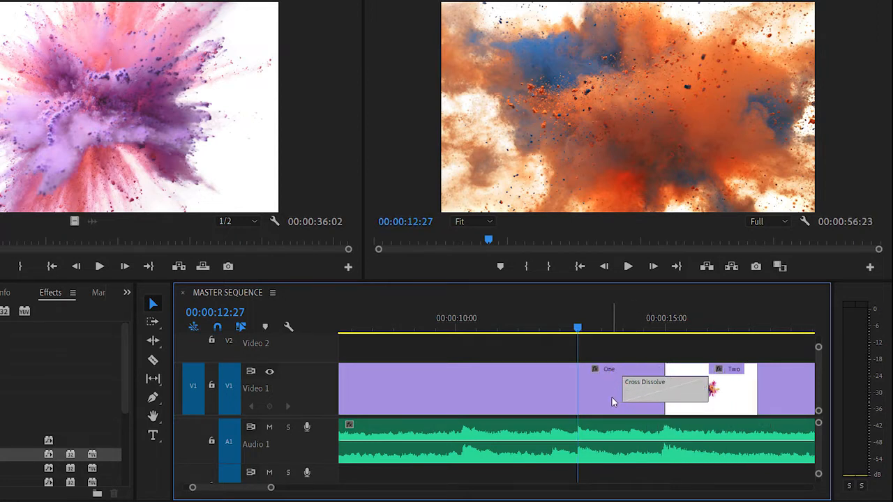
left_click_drag(627, 391, 654, 391)
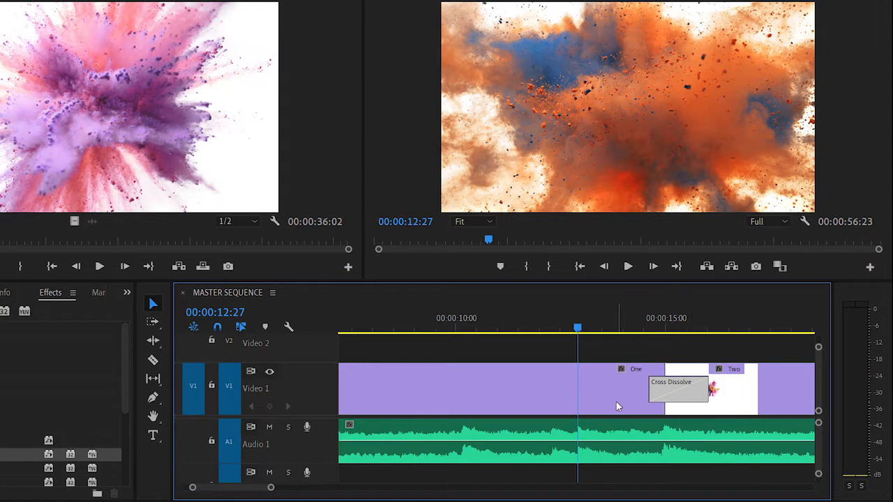
Set the duration of the Cross Dissolve between One and Two to 00:00:02:00
double_click(683, 398)
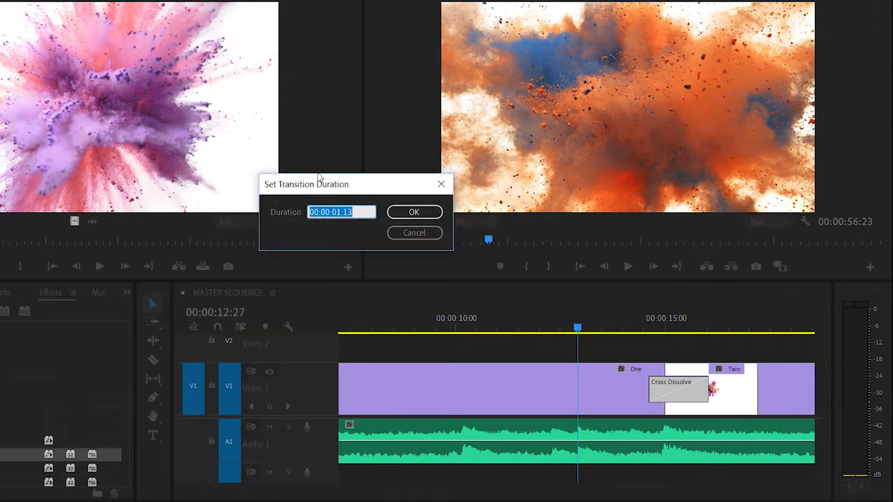
type("00:00:02.00")
left_click(414, 213)
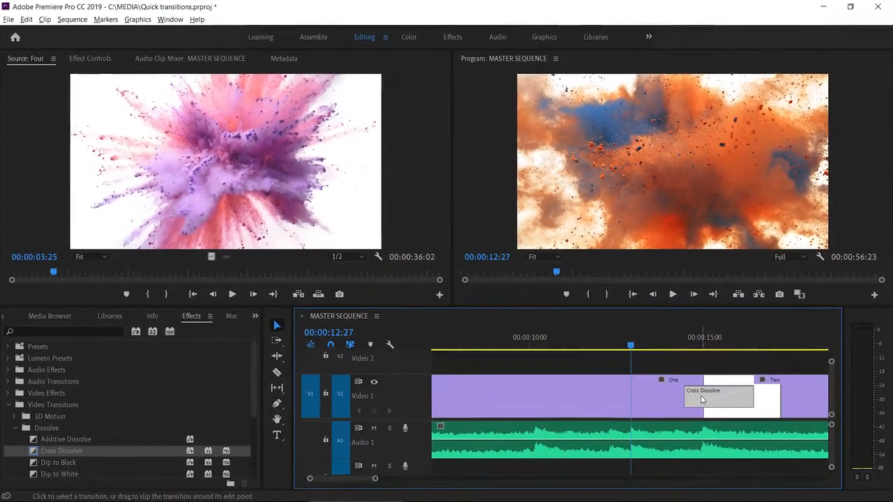
Examine the Cross Dissolve's alignment options in its effect controls without changing them
left_click(109, 61)
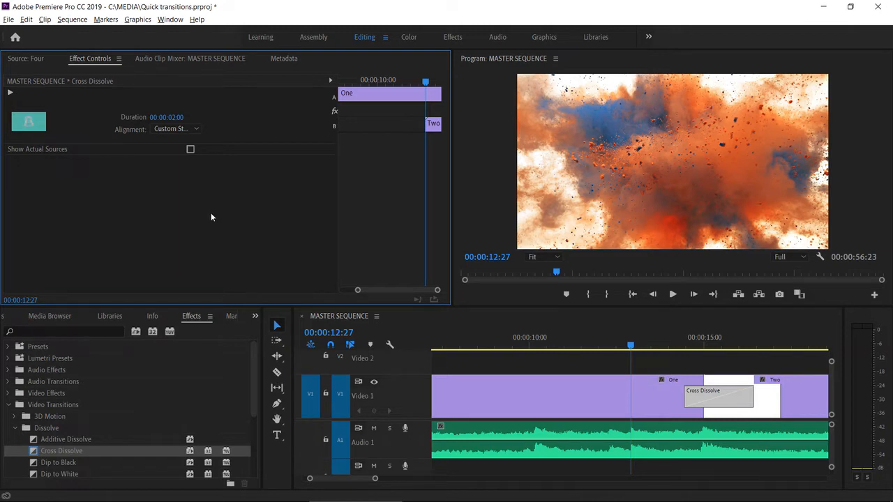
left_click(172, 131)
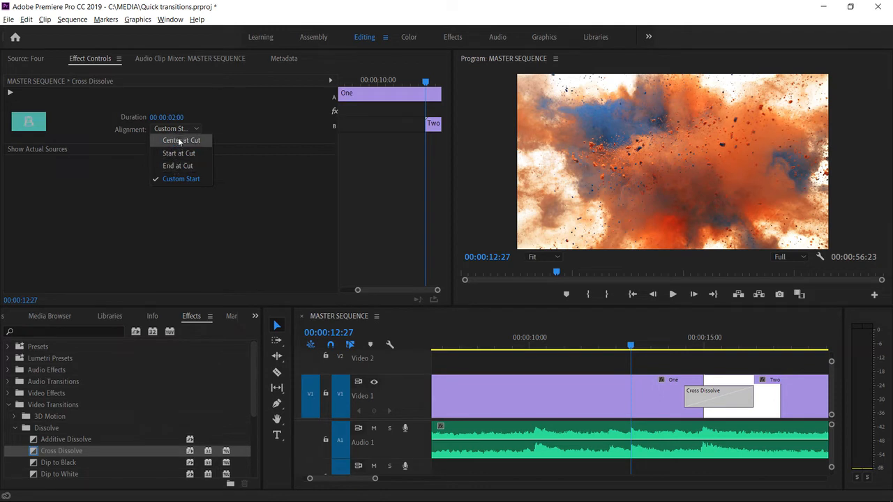
left_click(239, 222)
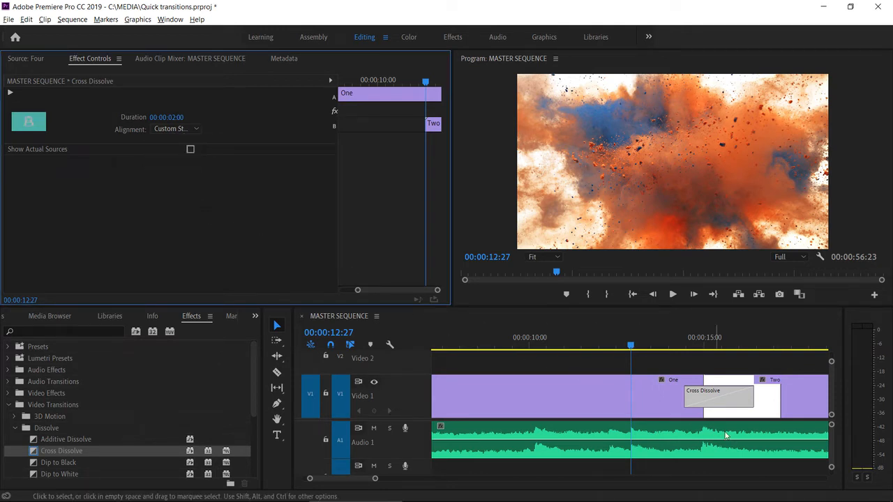
Delete the Cross Dissolve between clips One and Two
left_click(733, 408)
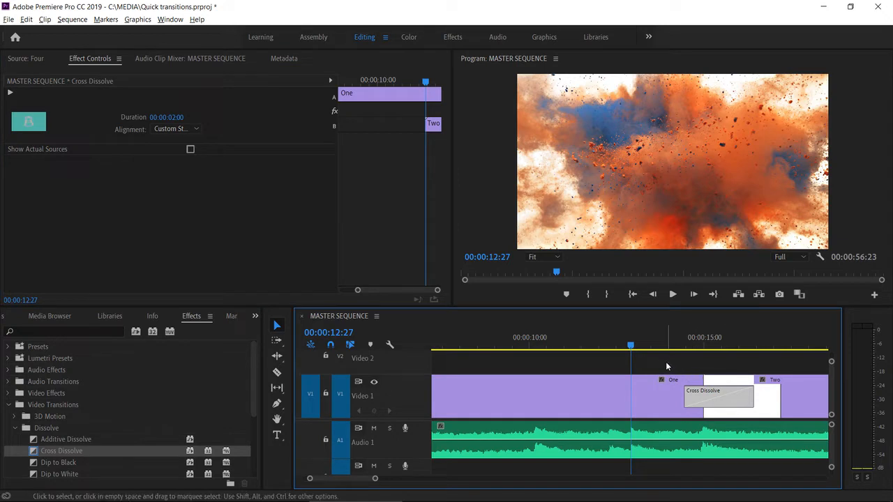
key("Delete")
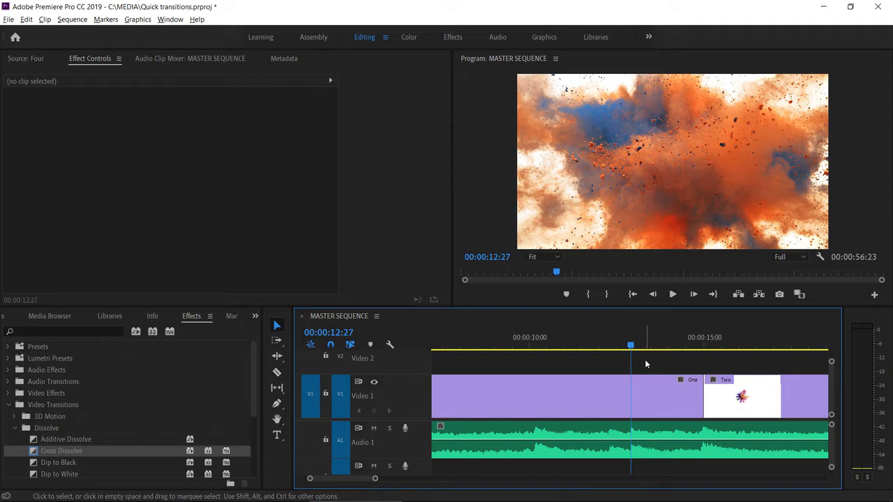
Change the unit of the default video transition duration to Seconds in the Timeline preferences
left_click(27, 20)
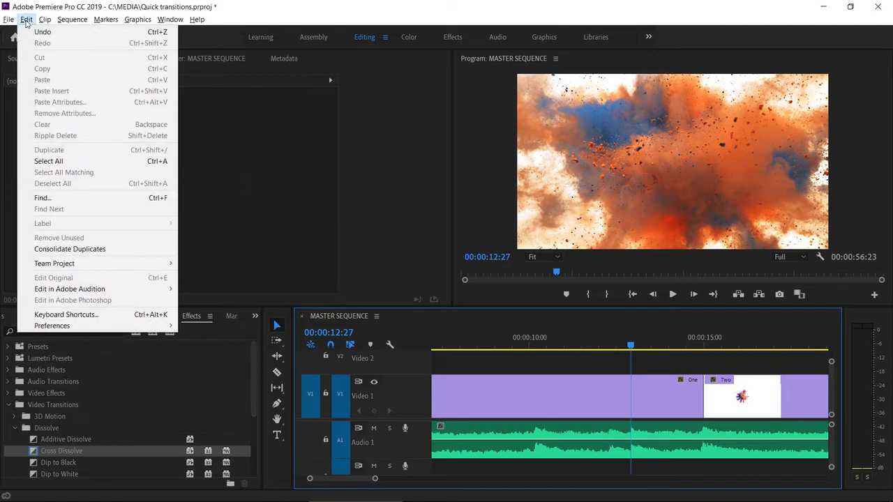
mouse_move(145, 330)
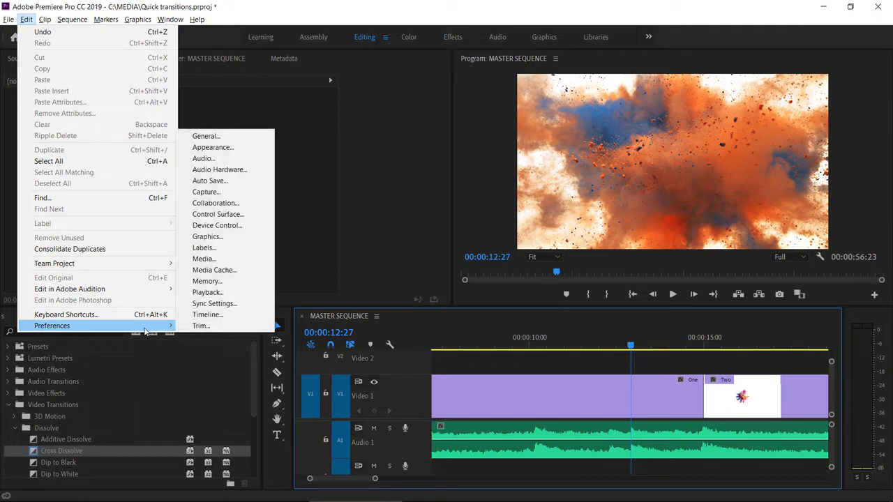
left_click(238, 318)
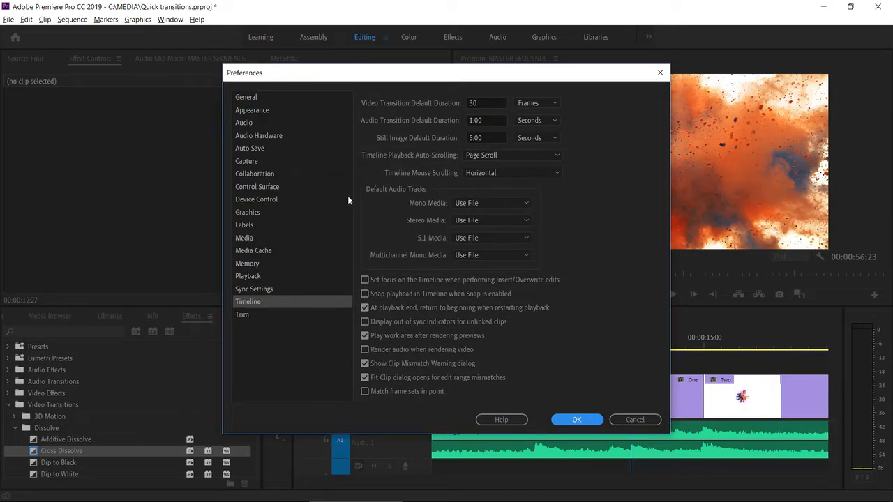
left_click(536, 103)
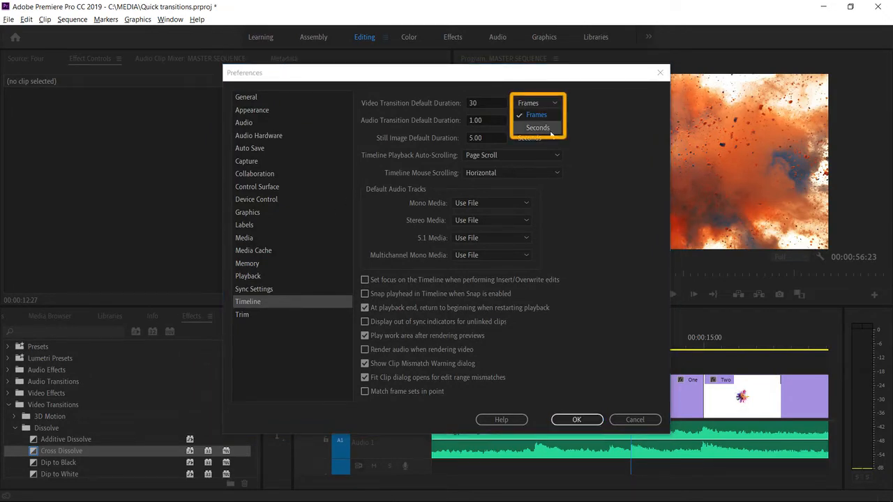
left_click(538, 127)
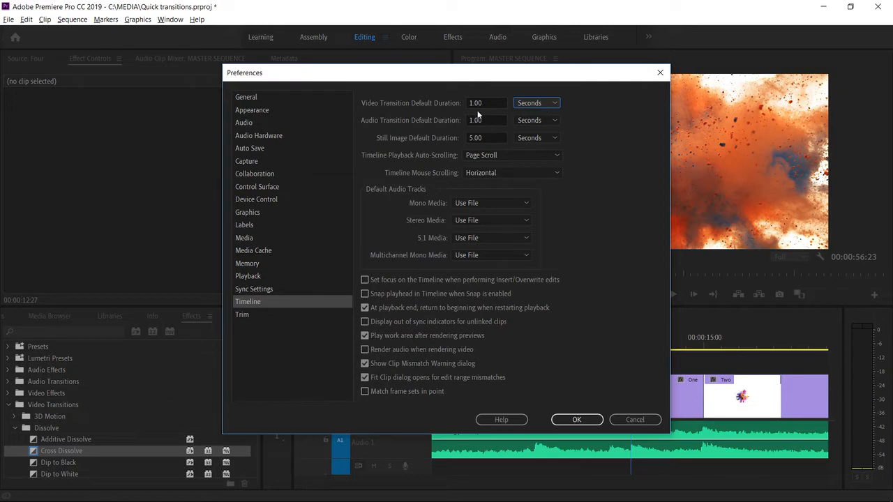
left_click(577, 420)
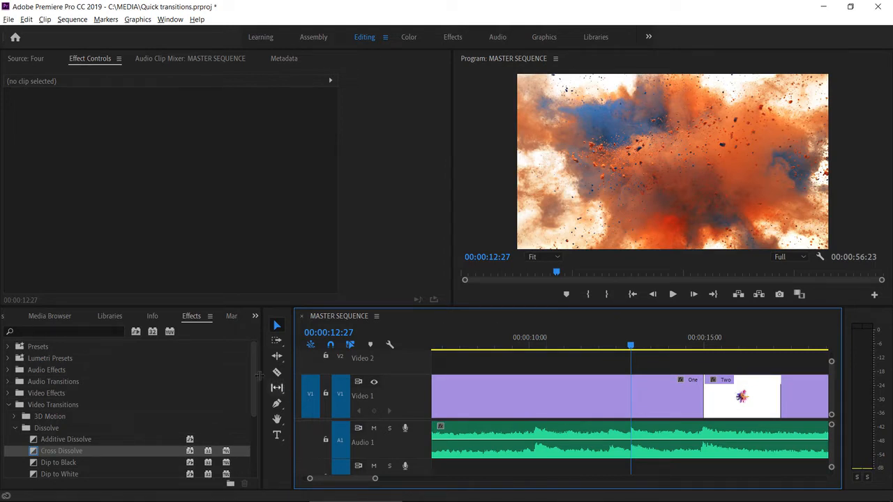
Set Iris Diamond from the Iris video transitions as the default transition
left_click_drag(254, 369, 244, 448)
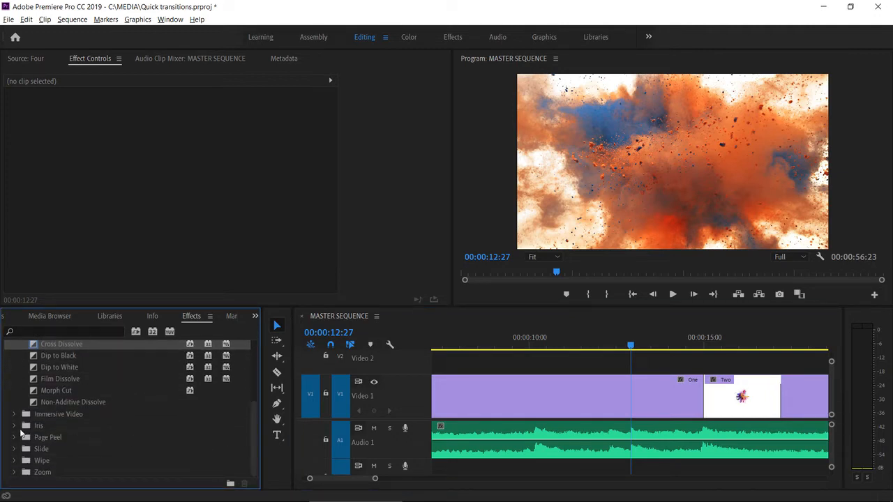
left_click(14, 426)
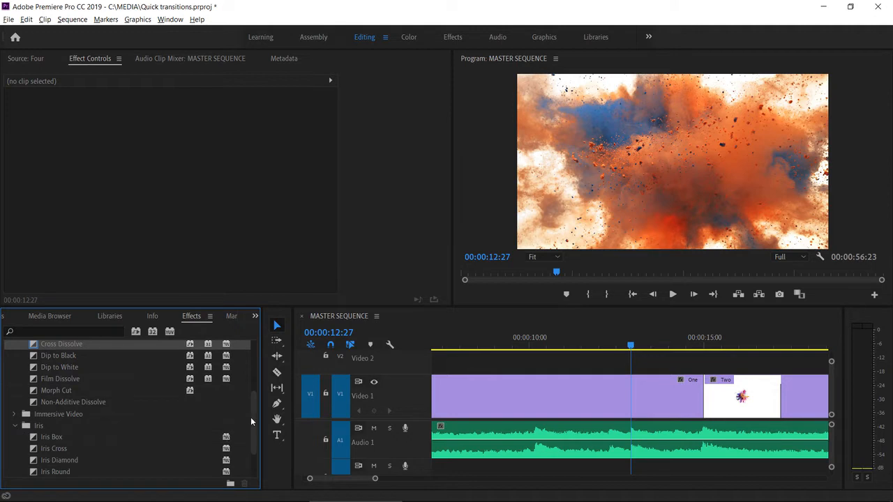
left_click_drag(251, 418, 252, 444)
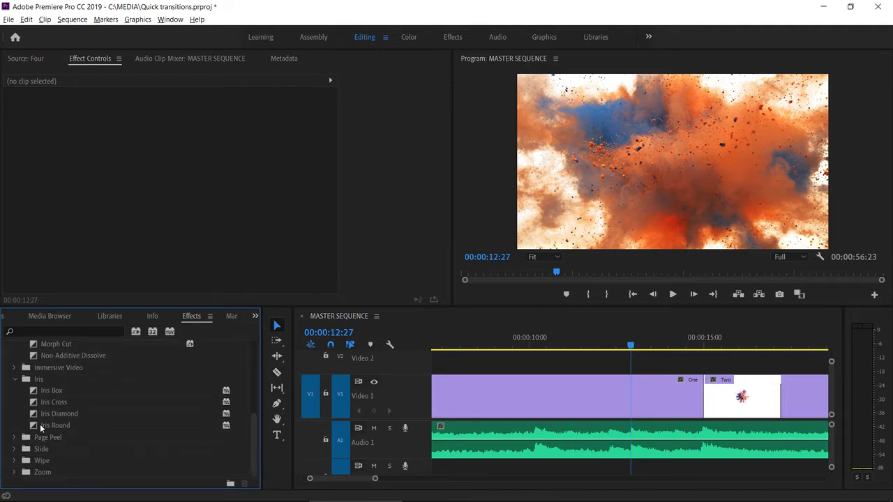
left_click(64, 414)
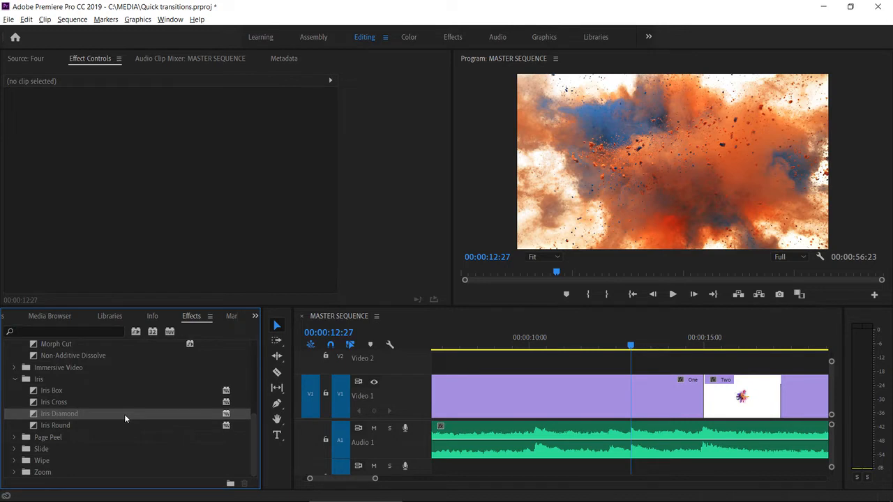
right_click(34, 416)
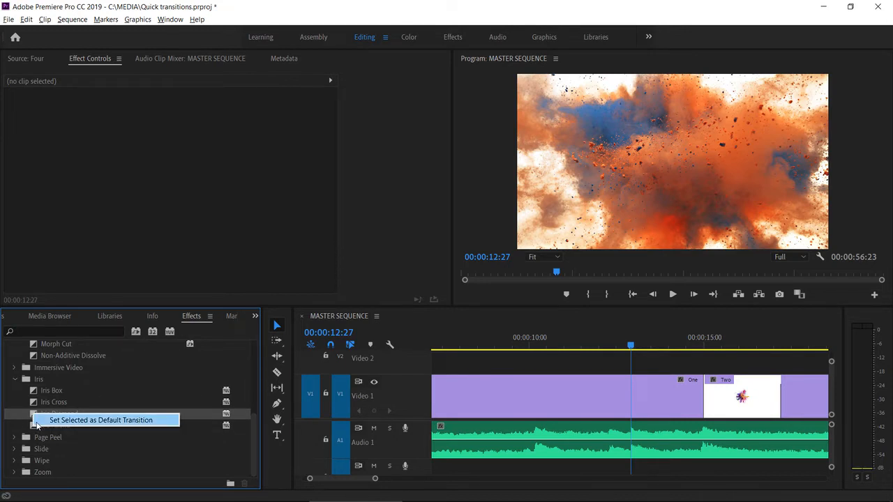
left_click(37, 419)
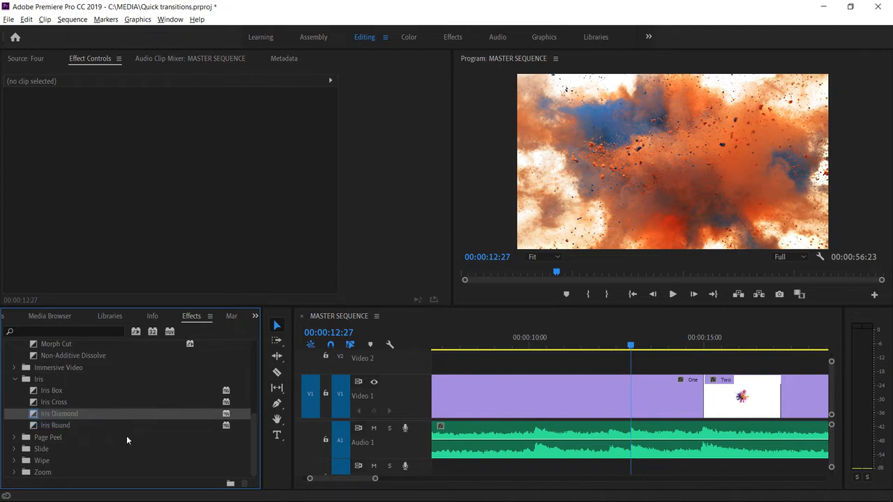
Try applying the default video and audio transitions to all clips on both tracks of the sequence, and undo it
left_click_drag(375, 479, 449, 483)
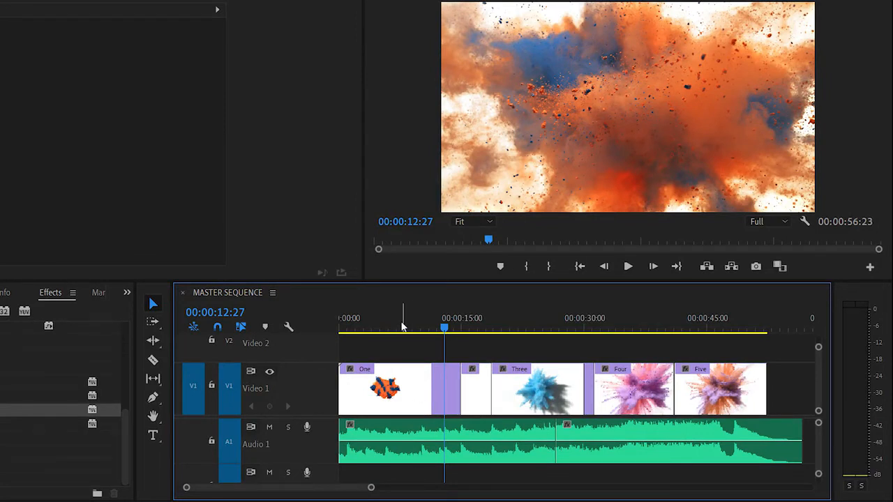
left_click_drag(398, 344, 547, 424)
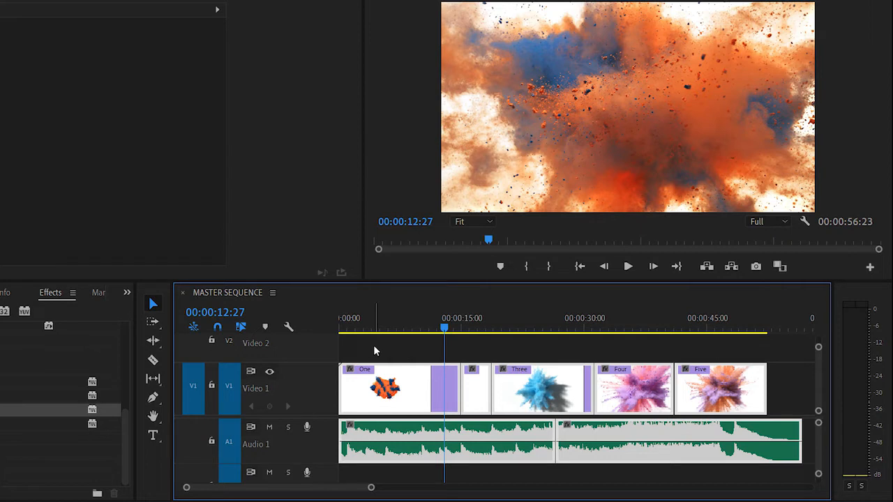
key("shift+d")
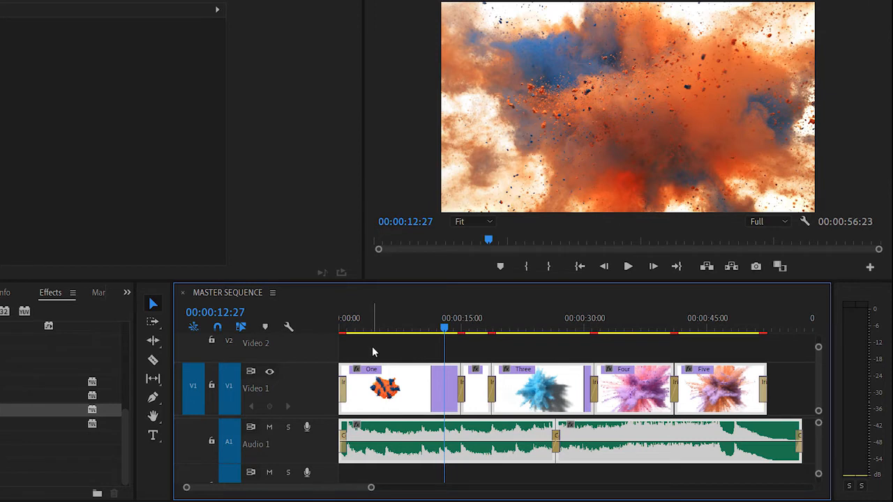
key("ctrl+z")
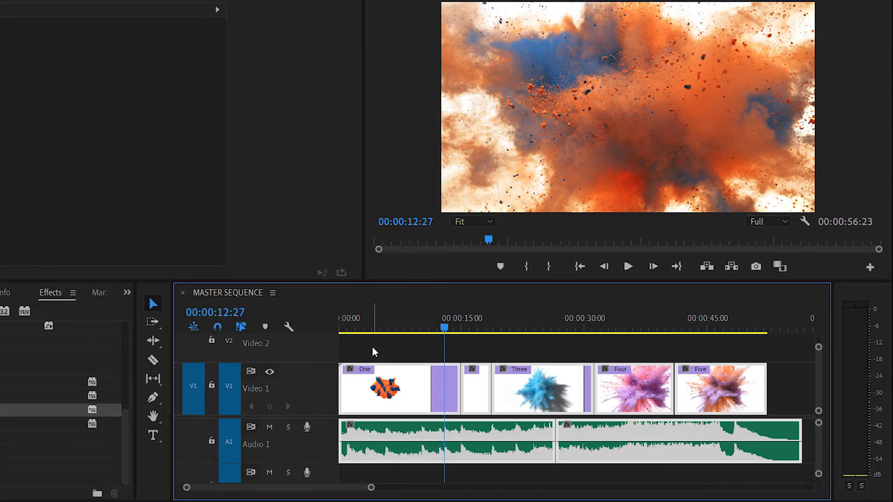
Try the default video transition alone and the default audio transition alone on all selected clips, undo each, and clear the selection
key("ctrl+d")
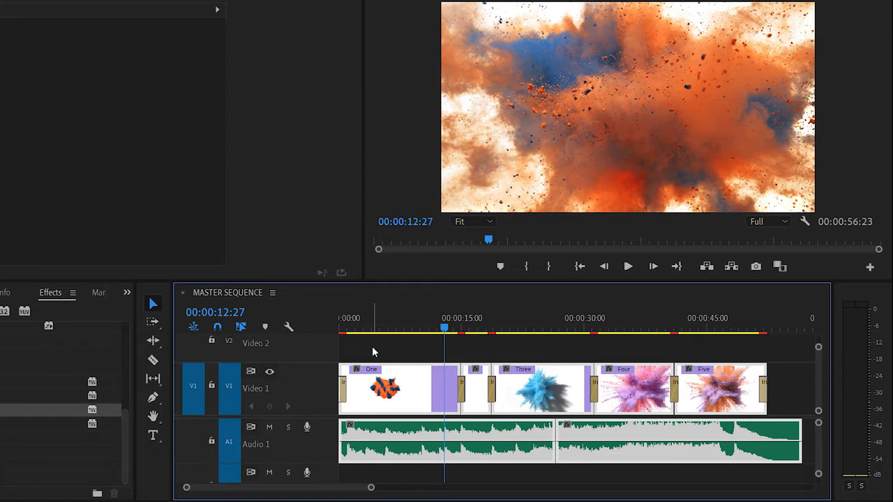
key("ctrl+z")
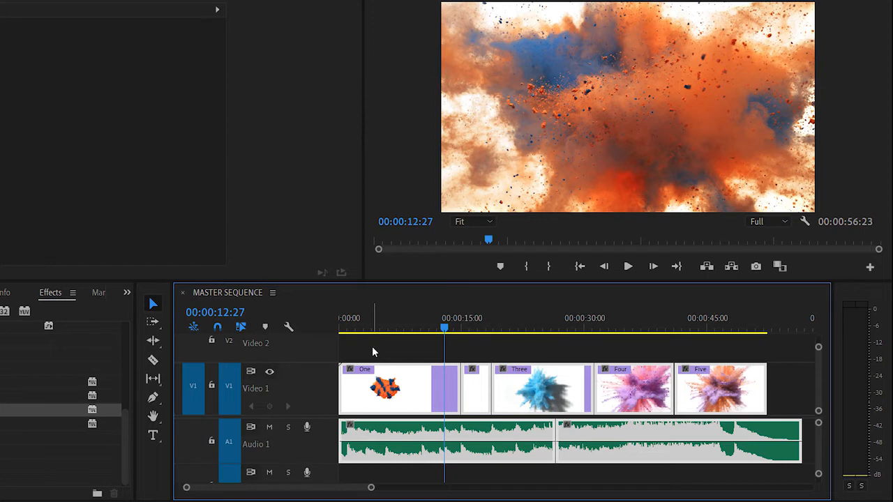
key("ctrl+shift+d")
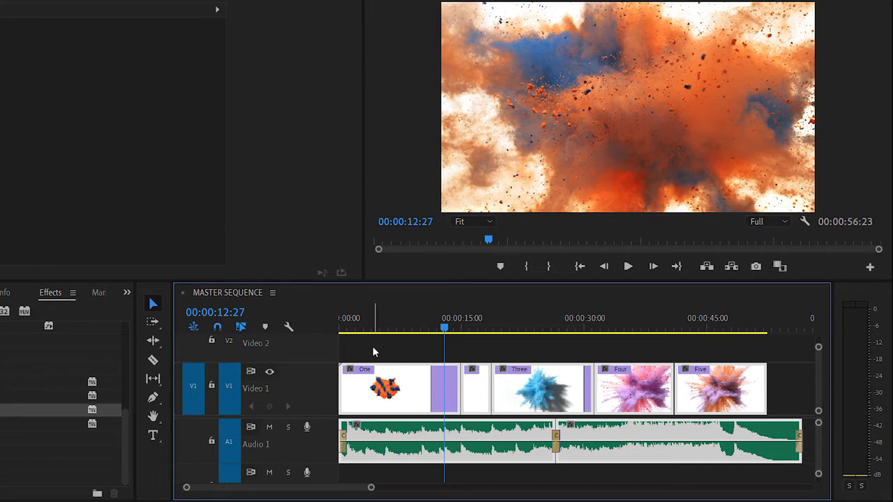
key("ctrl+z")
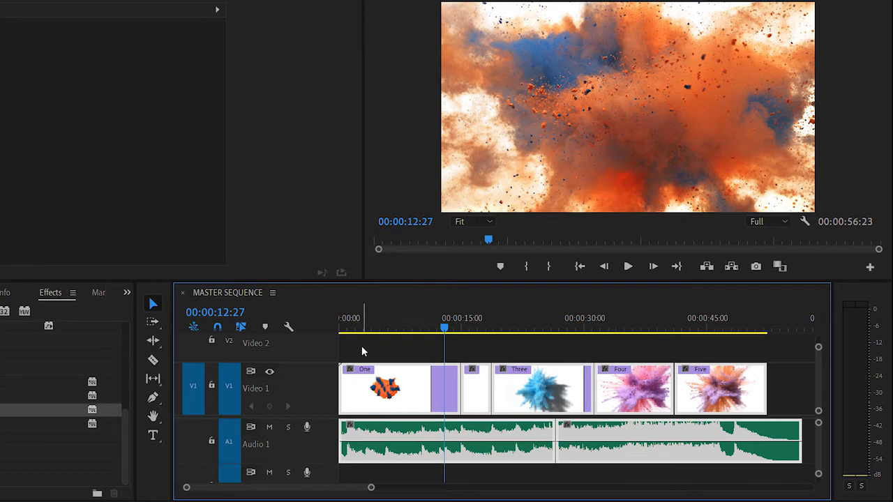
key("ctrl+a")
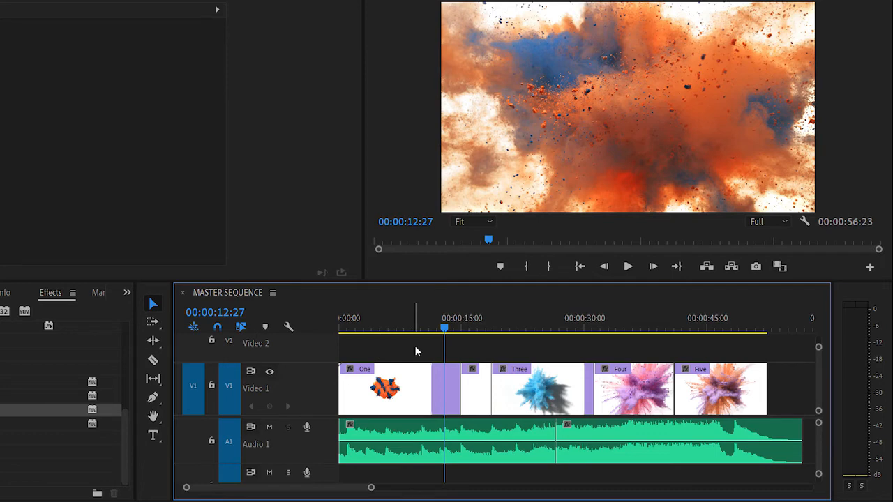
Select the edit points from the One/Two cut through the Three/Four cut, including the audio cut, and clear the selection
left_click_drag(453, 352, 628, 477)
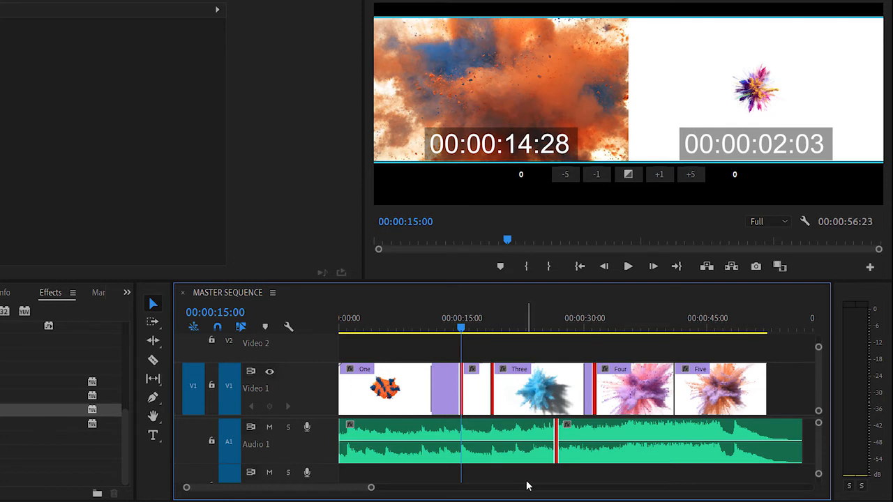
left_click(429, 349)
Select video clips Two, Three and Four and apply the default transition to the cuts between them
left_click_drag(479, 358, 648, 406)
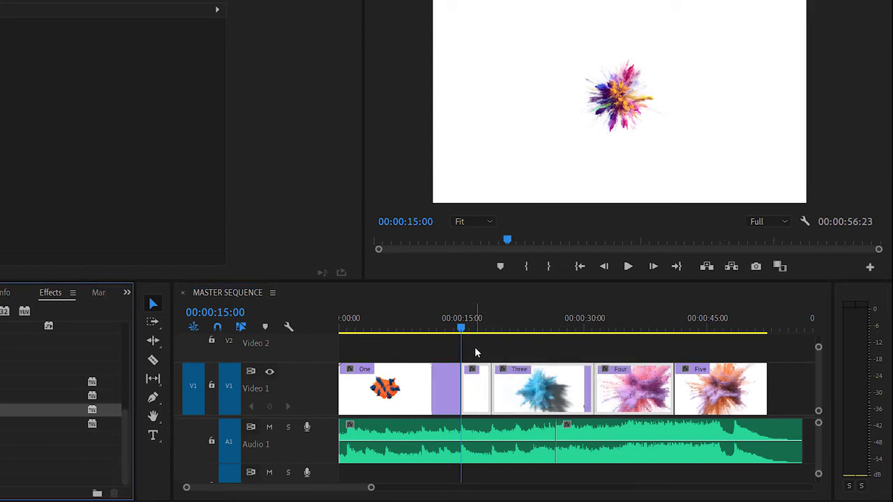
key("shift+d")
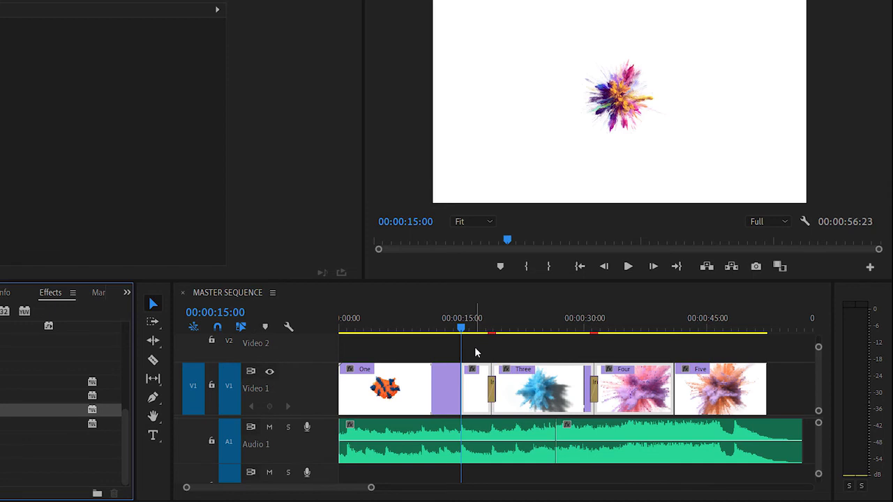